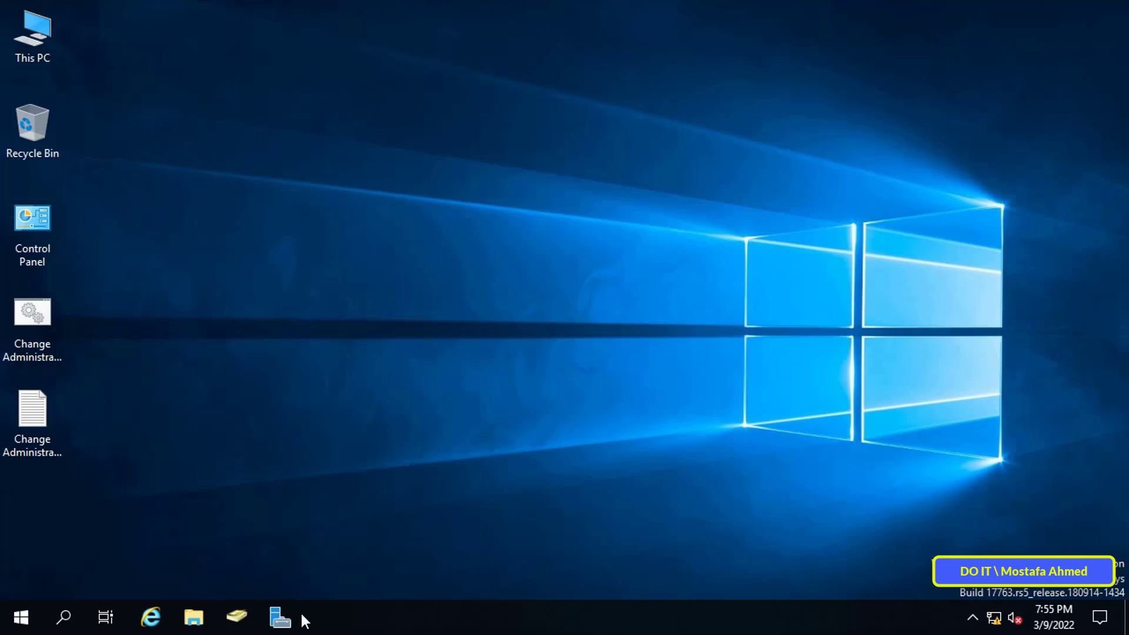
Step: Launch Group Policy Management from the Server Manager Tools menu
left_click(280, 618)
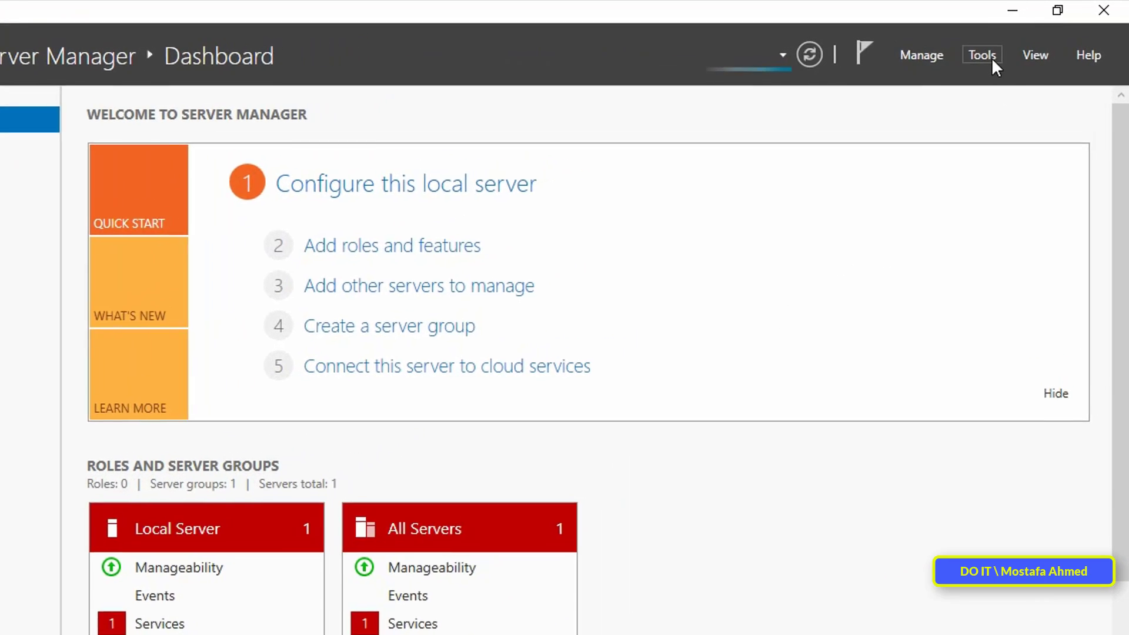
left_click(991, 57)
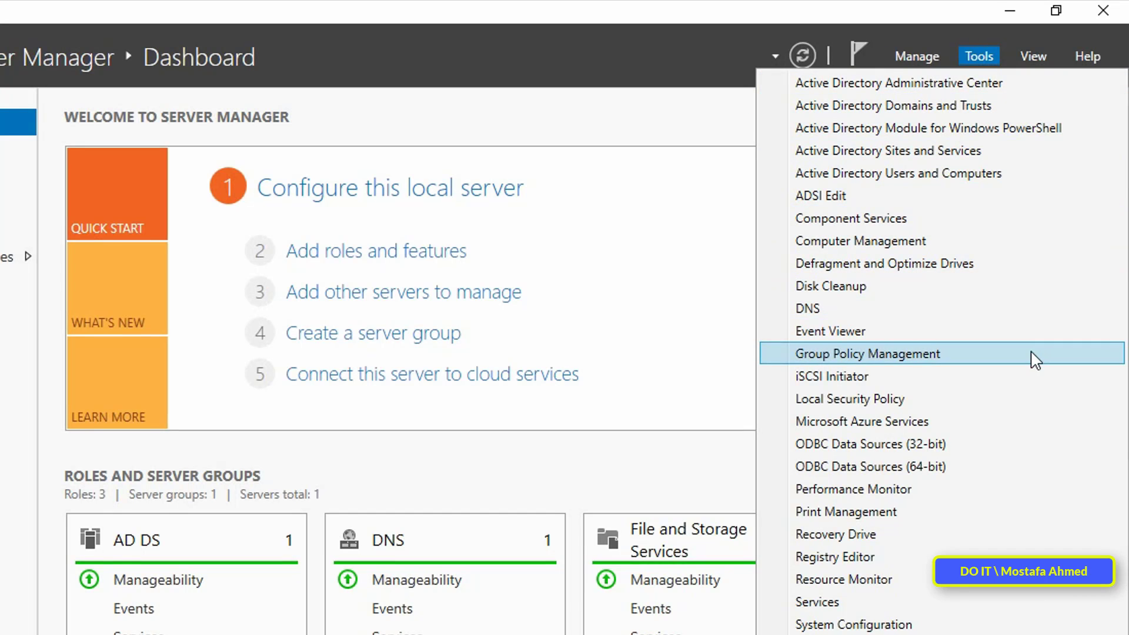
left_click(1035, 354)
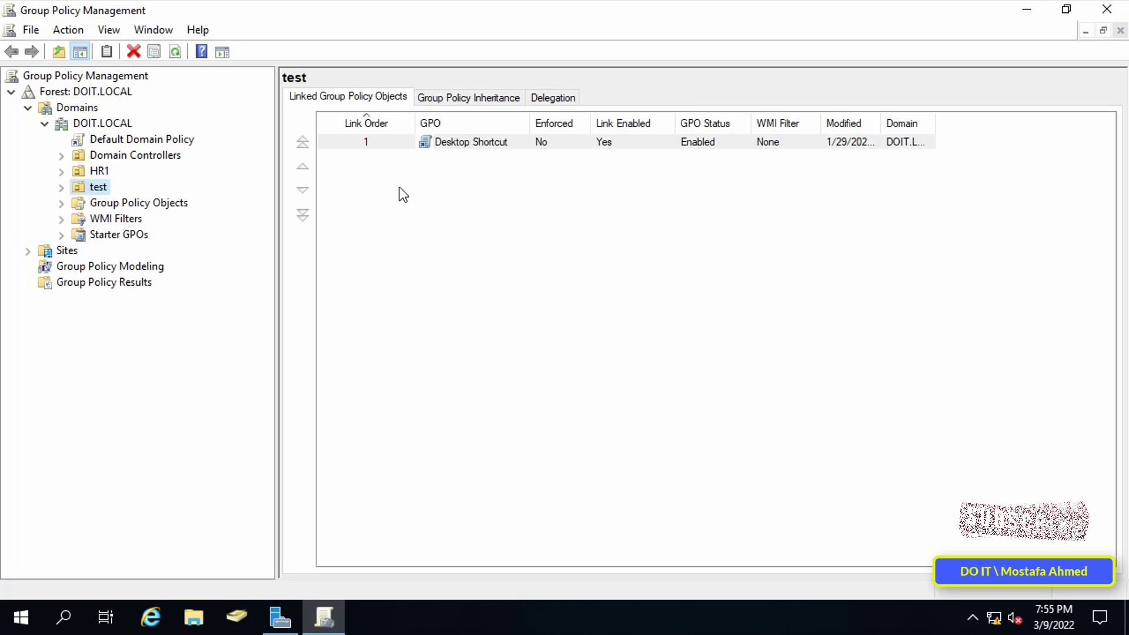
Step: Create a GPO named 'Disable Ctrl+Alt+Del' under DOIT.LOCAL's Group Policy Objects and select it
left_click(146, 203)
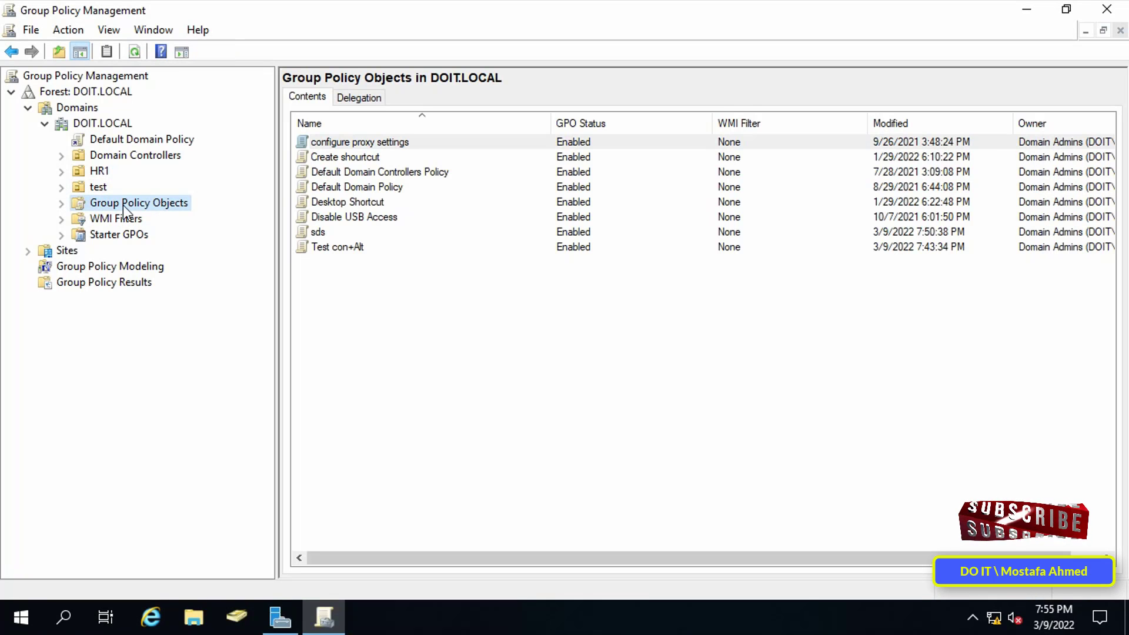
right_click(144, 201)
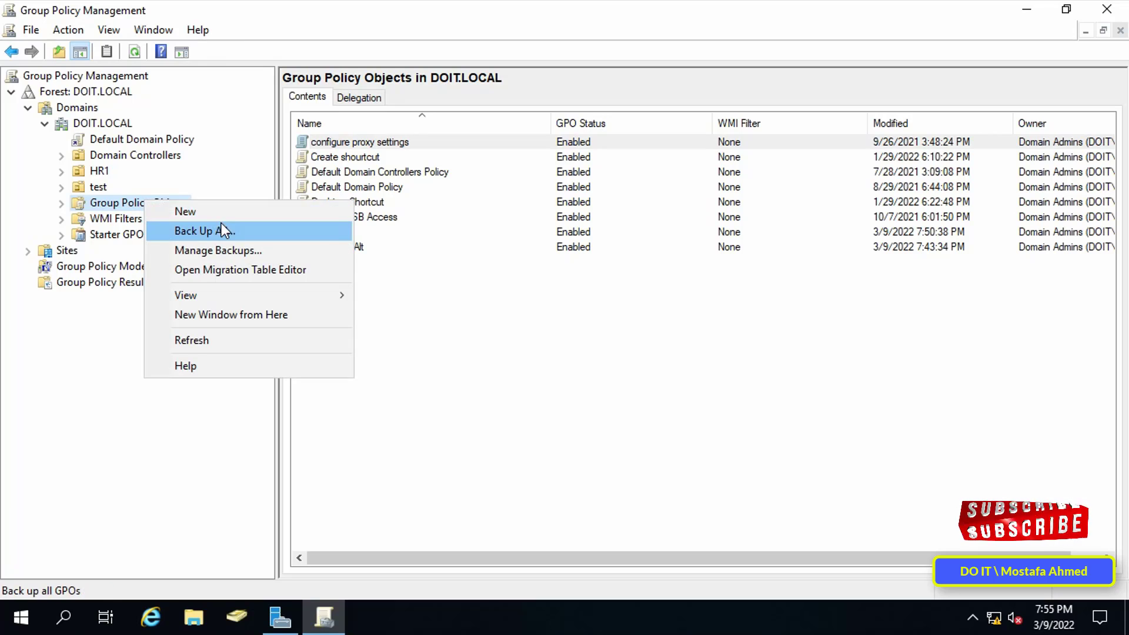
left_click(294, 213)
left_click_drag(529, 315, 334, 321)
type("Disable ")
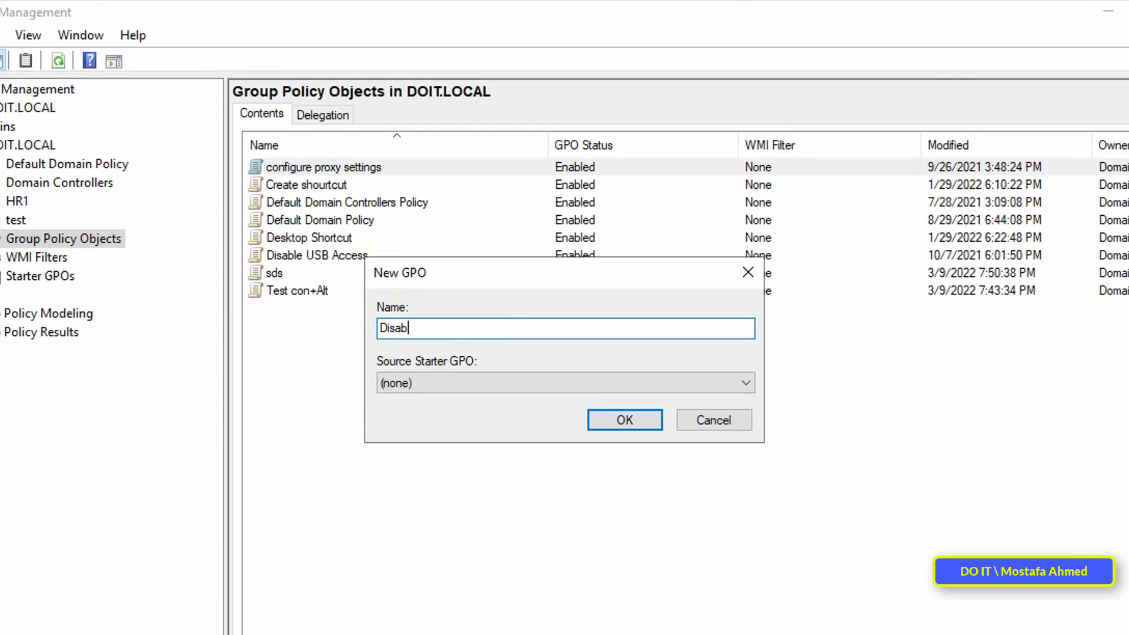
type("Ctrl+Alt+Del")
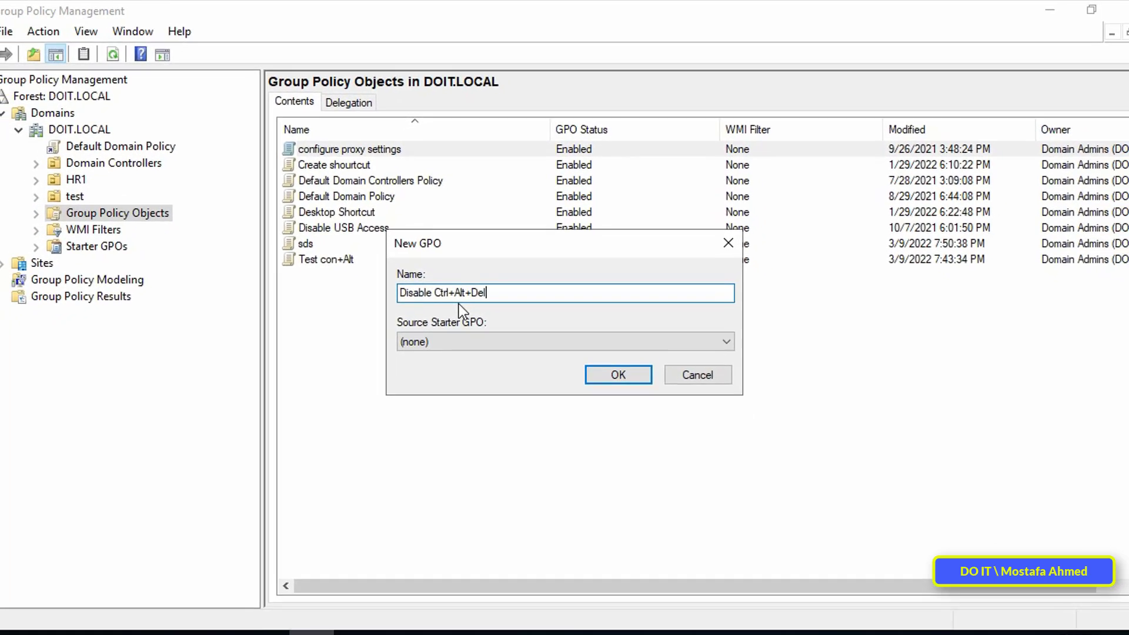
left_click(618, 375)
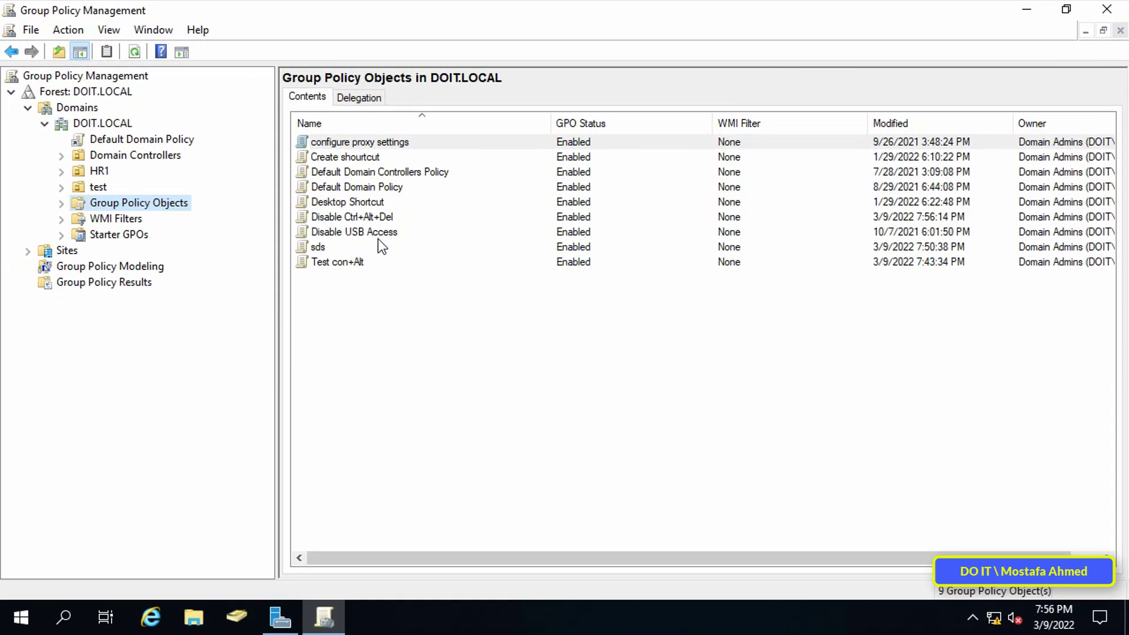
left_click(375, 222)
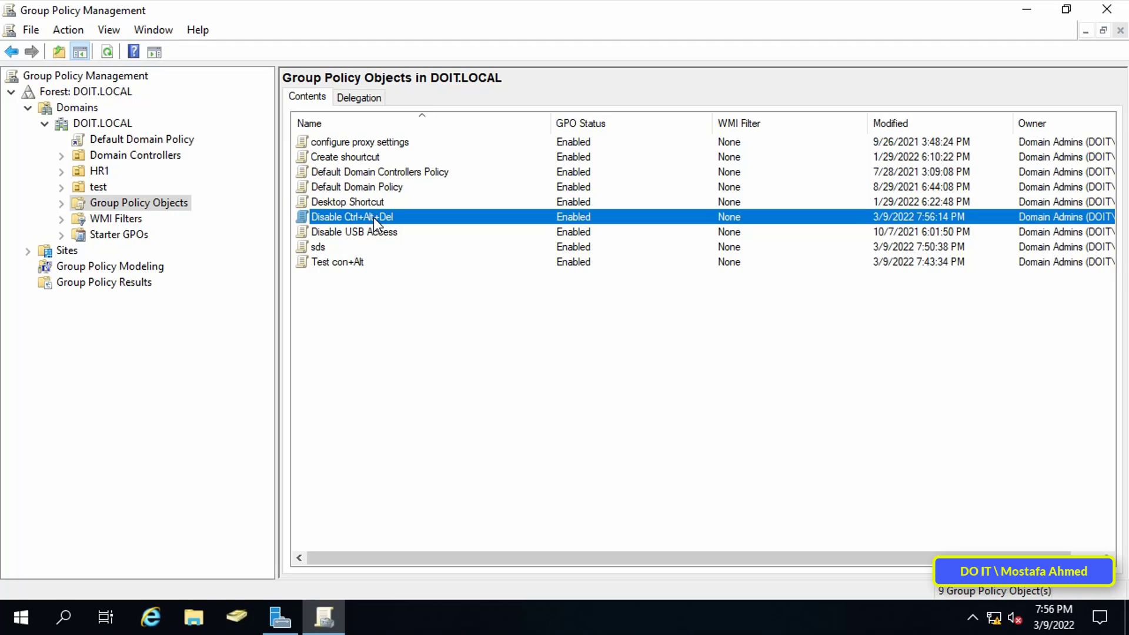
Step: Open the Disable Ctrl+Alt+Del GPO in the editor, maximized with a wider tree pane
right_click(374, 219)
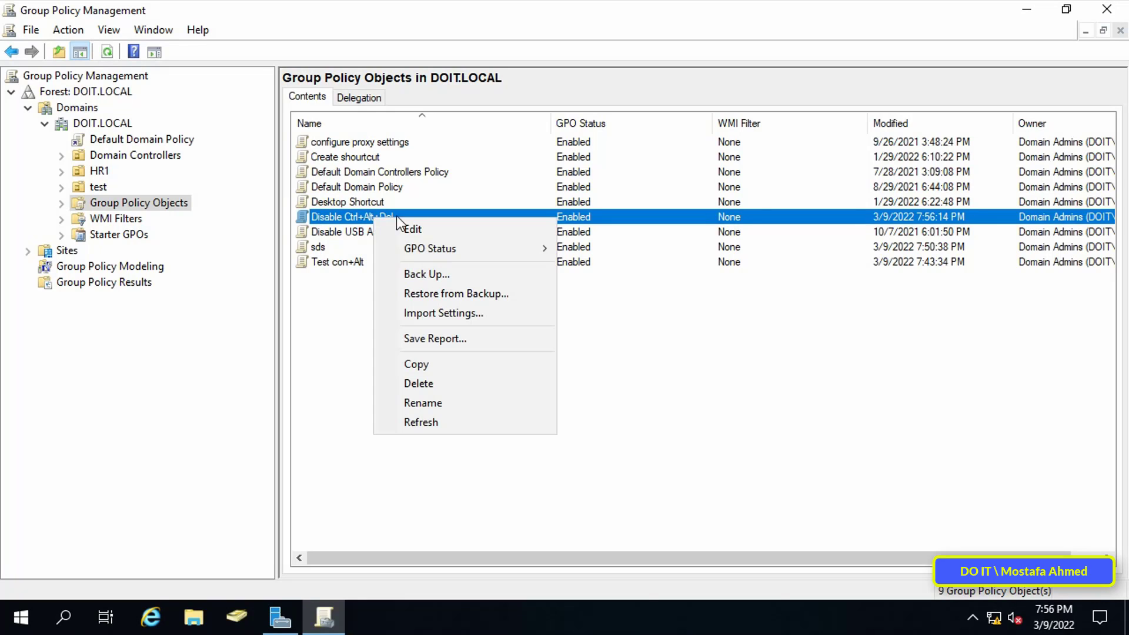
left_click(504, 232)
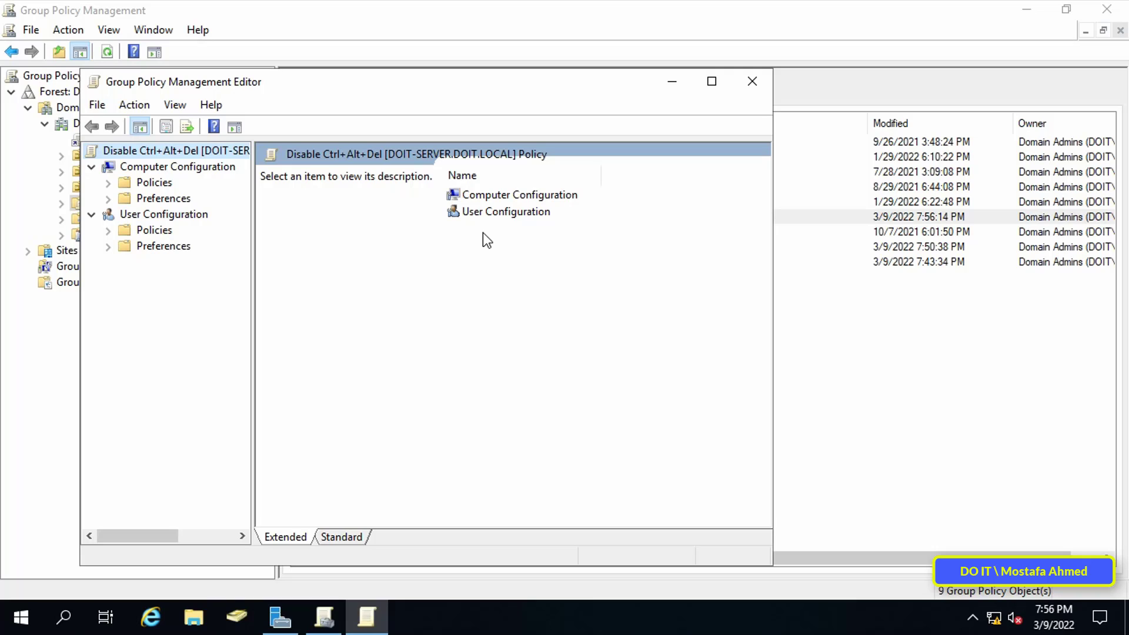
left_click(713, 81)
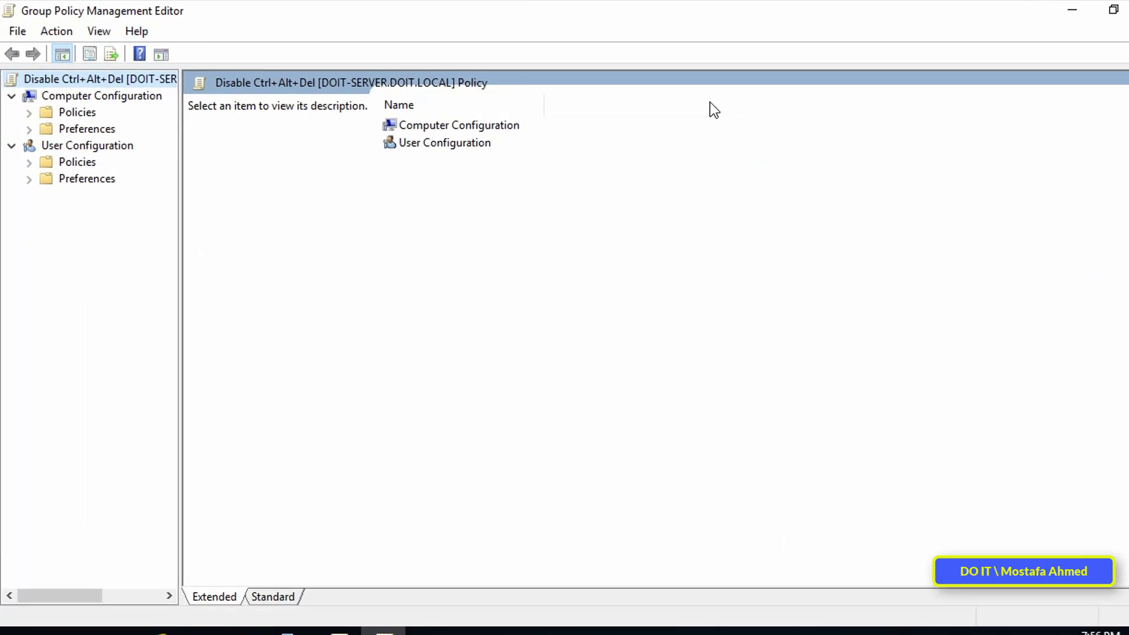
left_click_drag(189, 215, 273, 223)
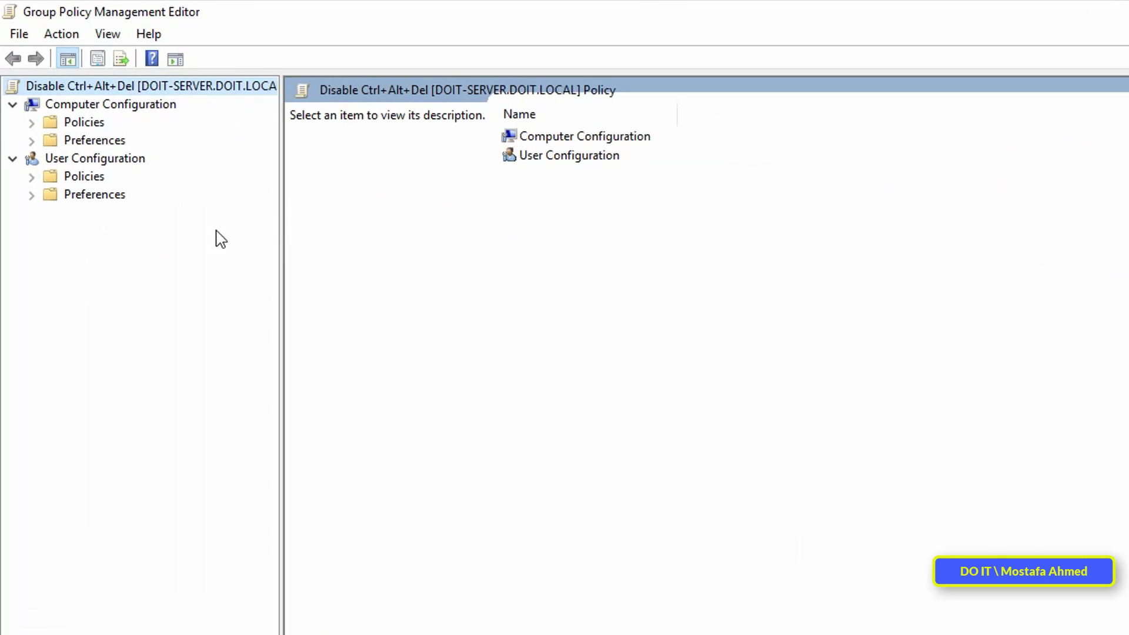
Step: Navigate Computer Configuration > Policies > Windows Settings > Security Settings > Local Policies to Security Options
left_click(137, 108)
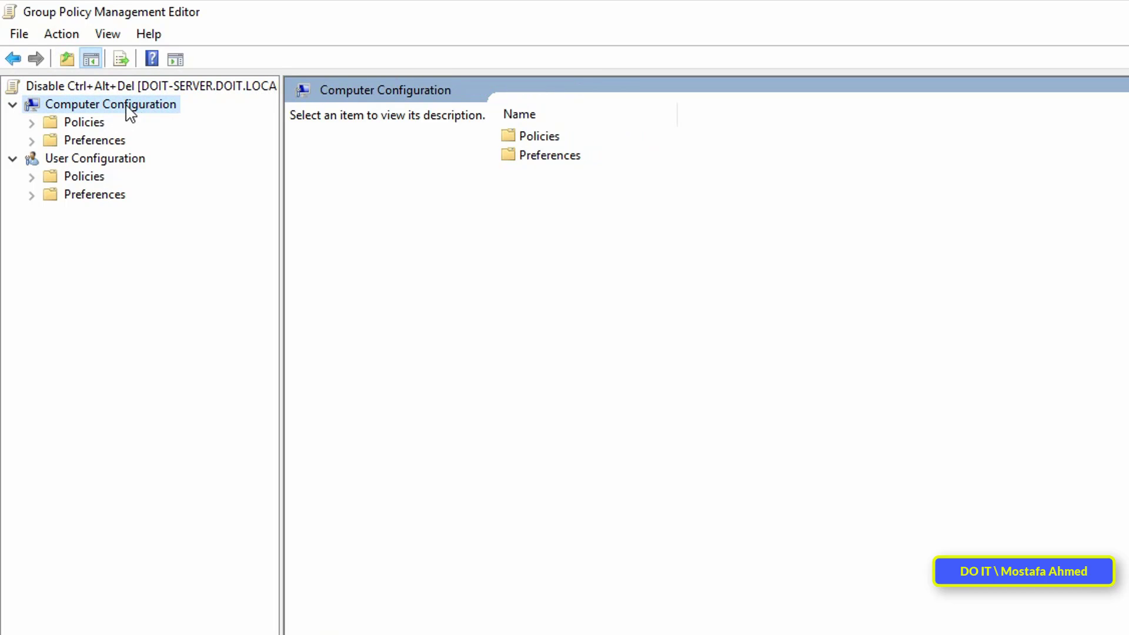
left_click(34, 126)
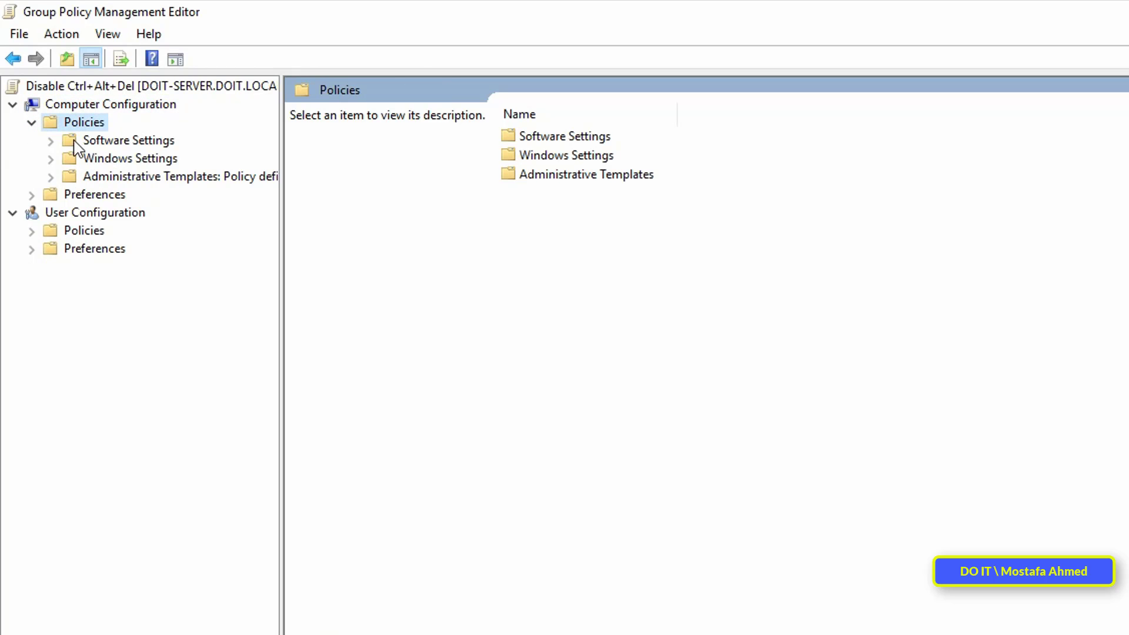
left_click(118, 159)
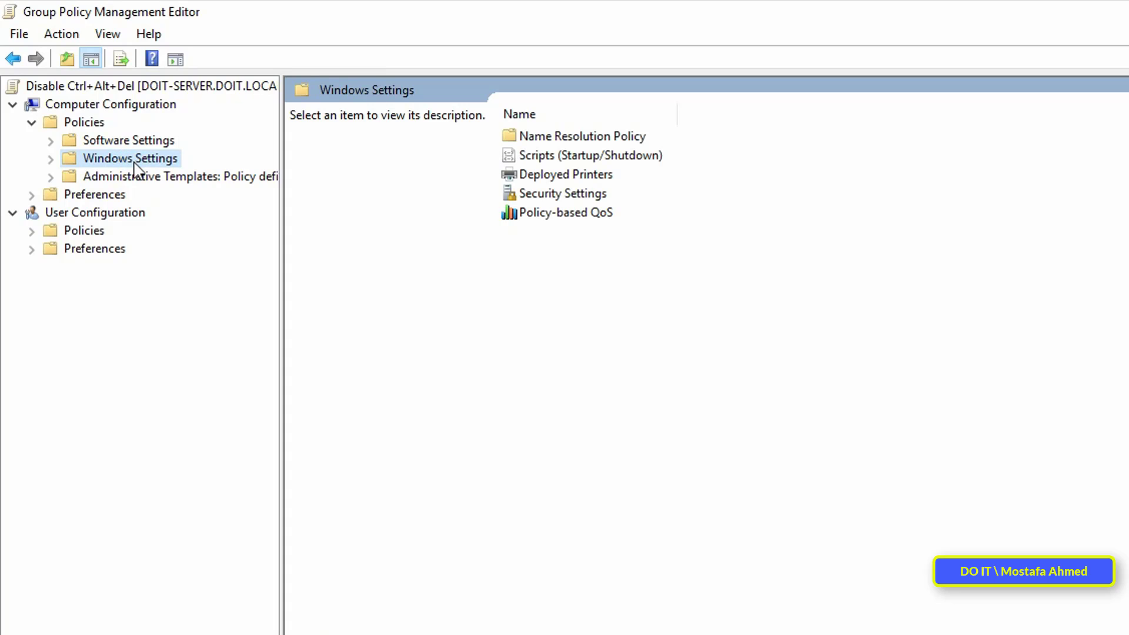
left_click(51, 160)
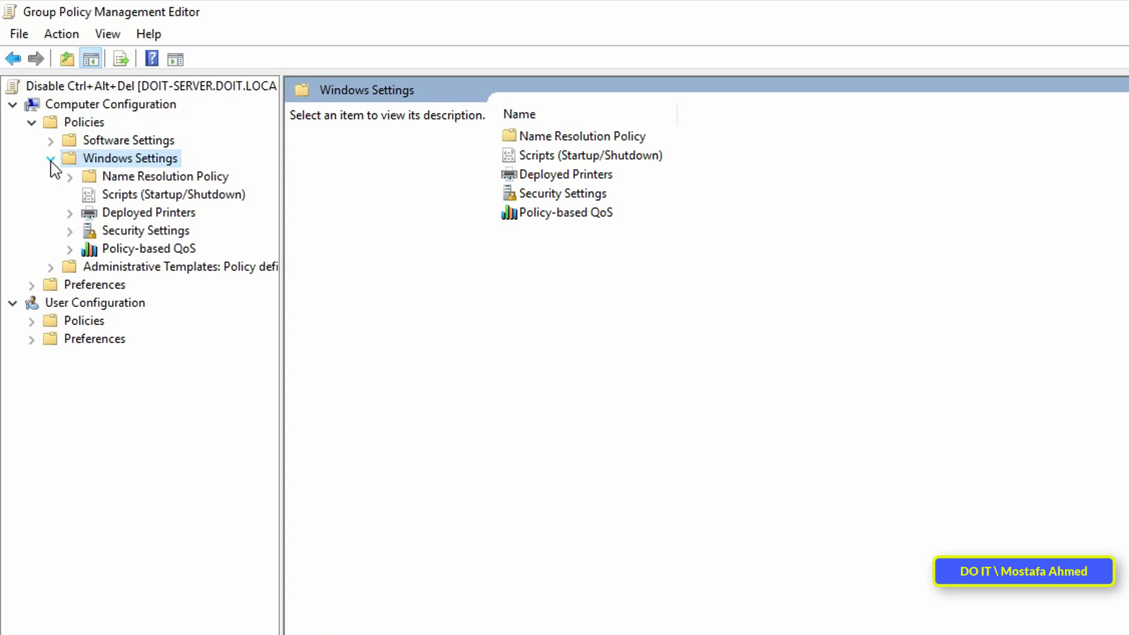
left_click(165, 237)
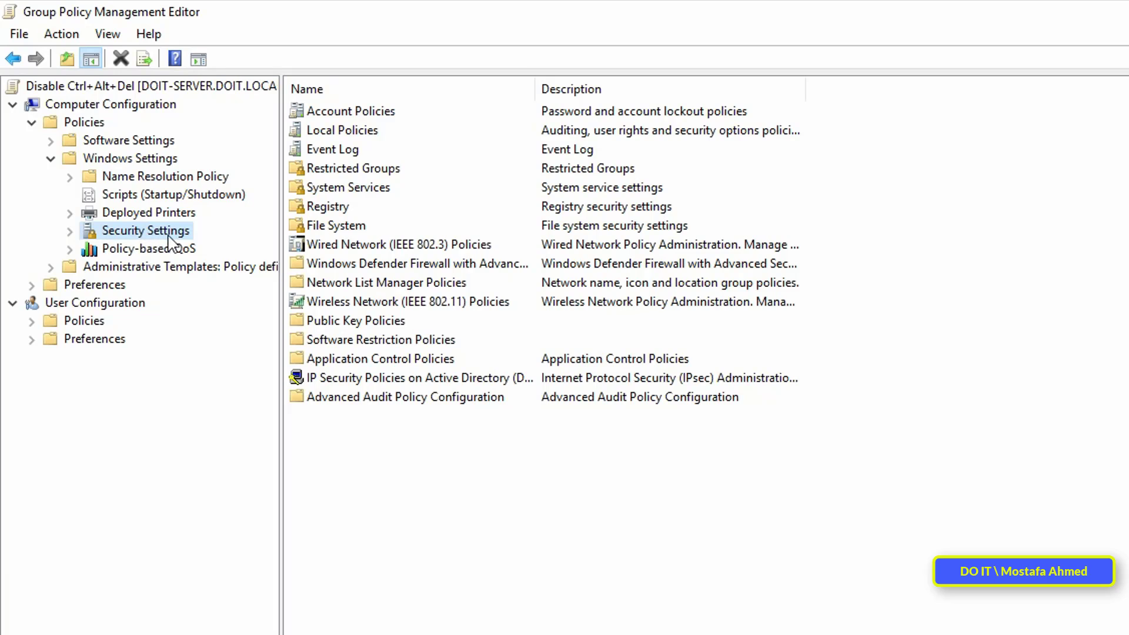
left_click(70, 231)
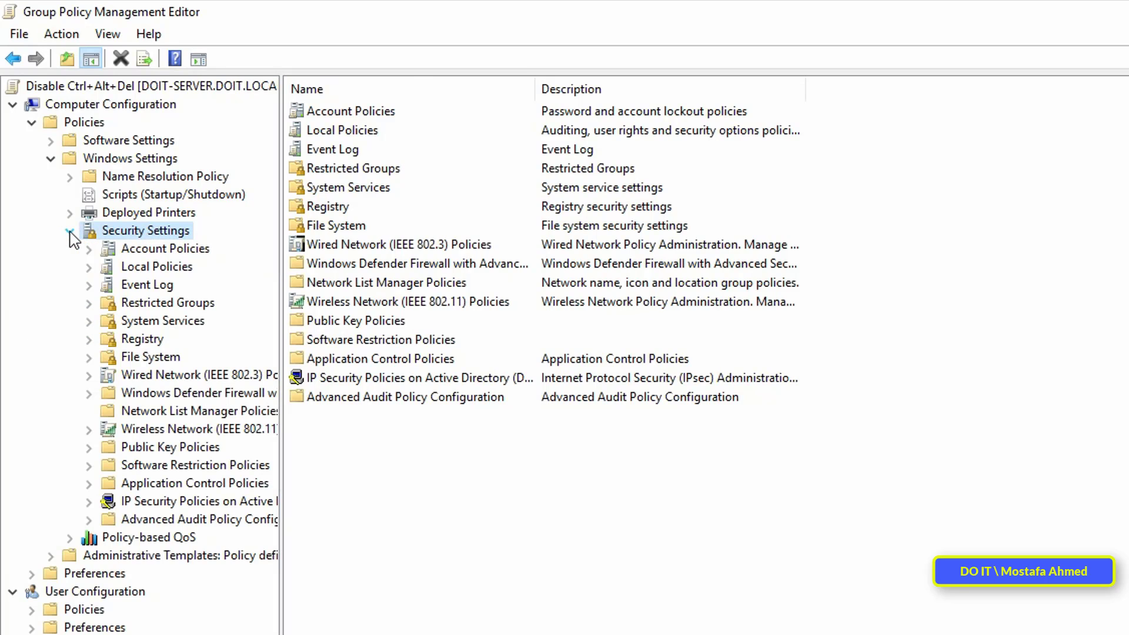
left_click(172, 267)
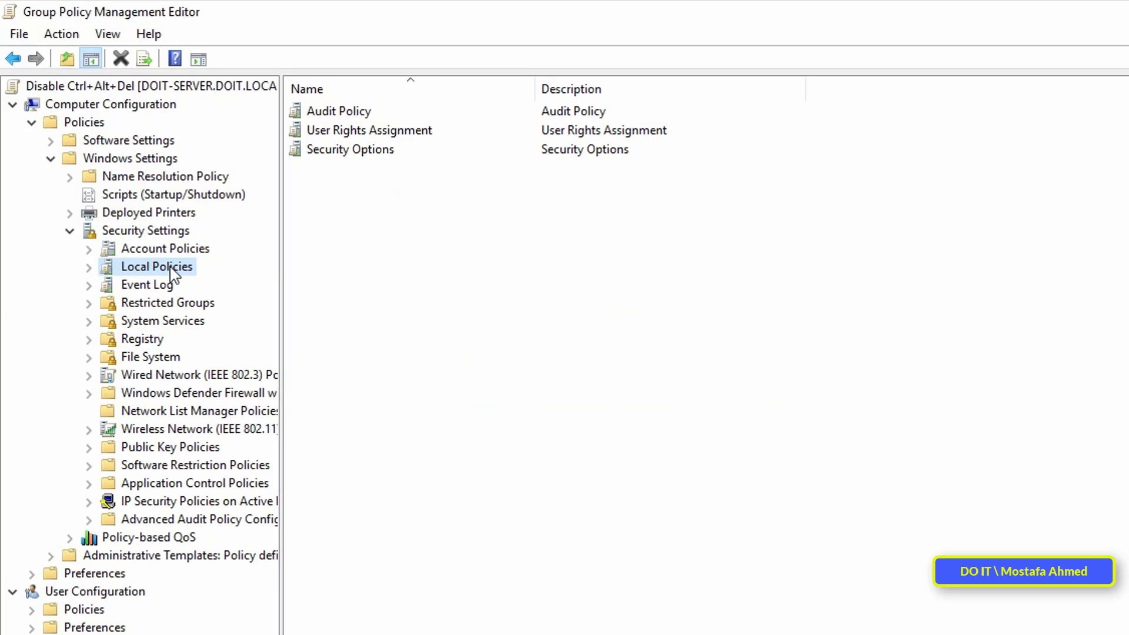
left_click(89, 268)
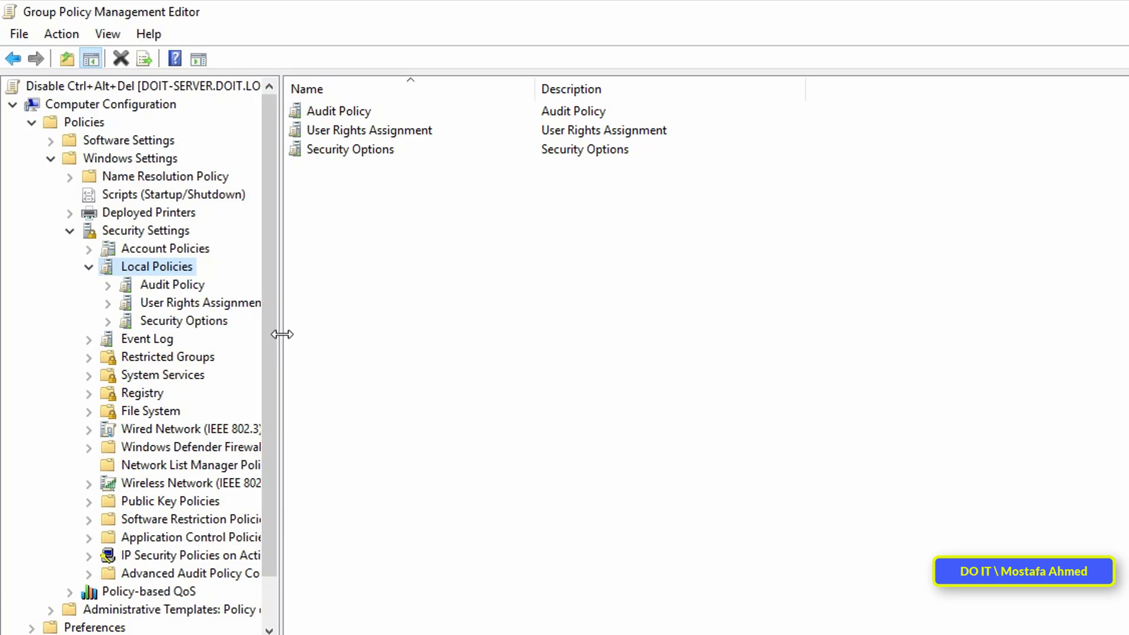
left_click_drag(280, 334, 360, 333)
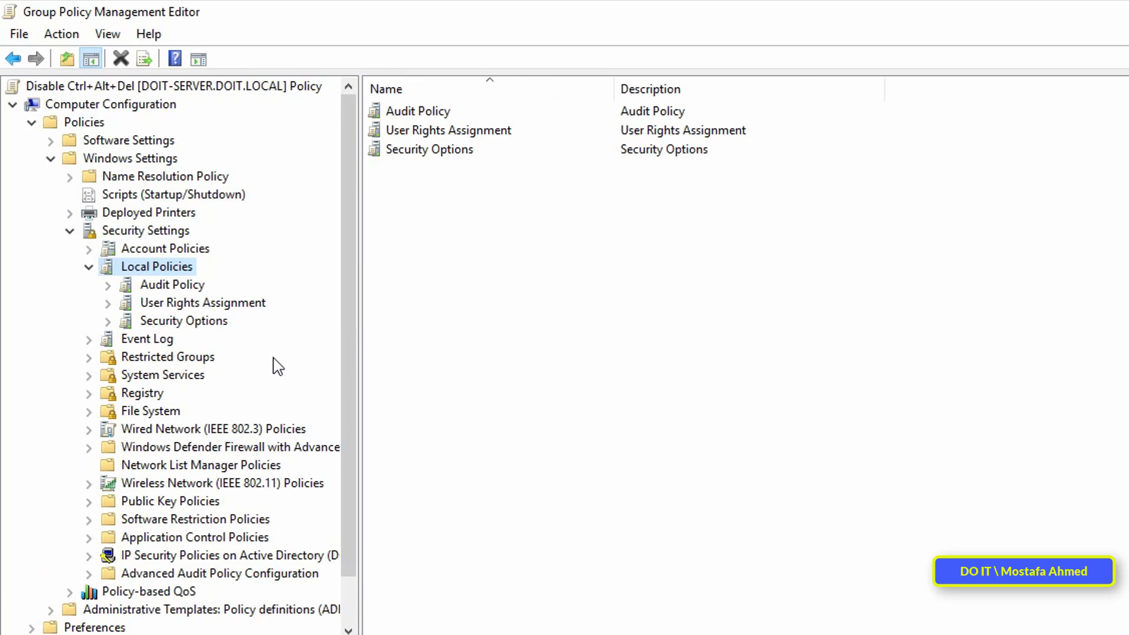
left_click(206, 329)
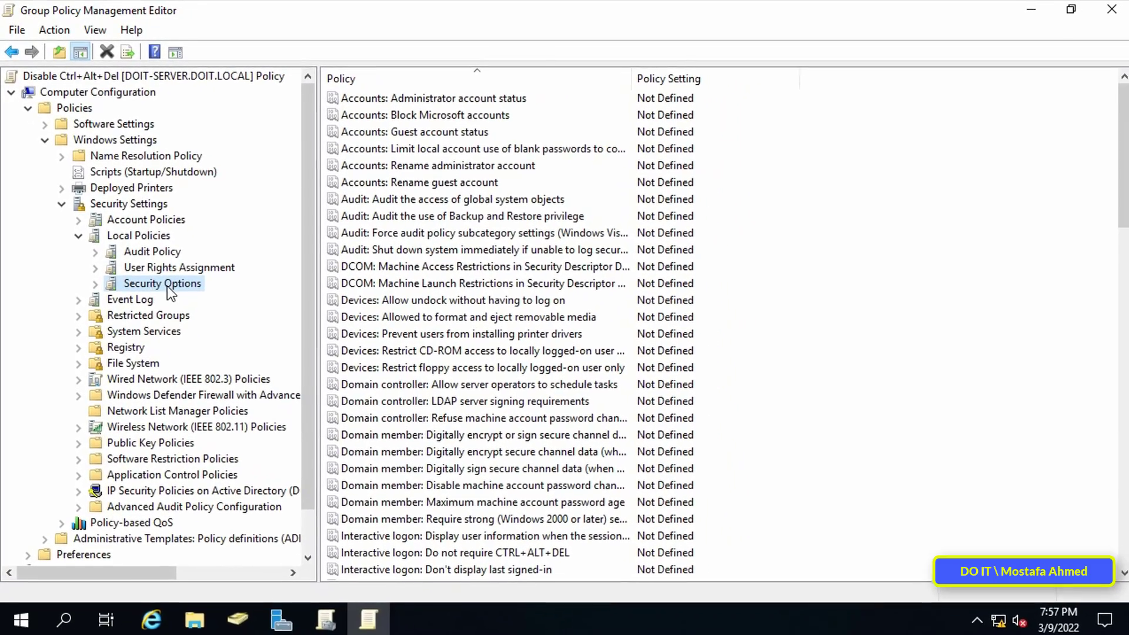
Step: Sort the Security Options by name and locate 'Interactive logon: Do not require CTRL+ALT+DEL'
left_click(478, 76)
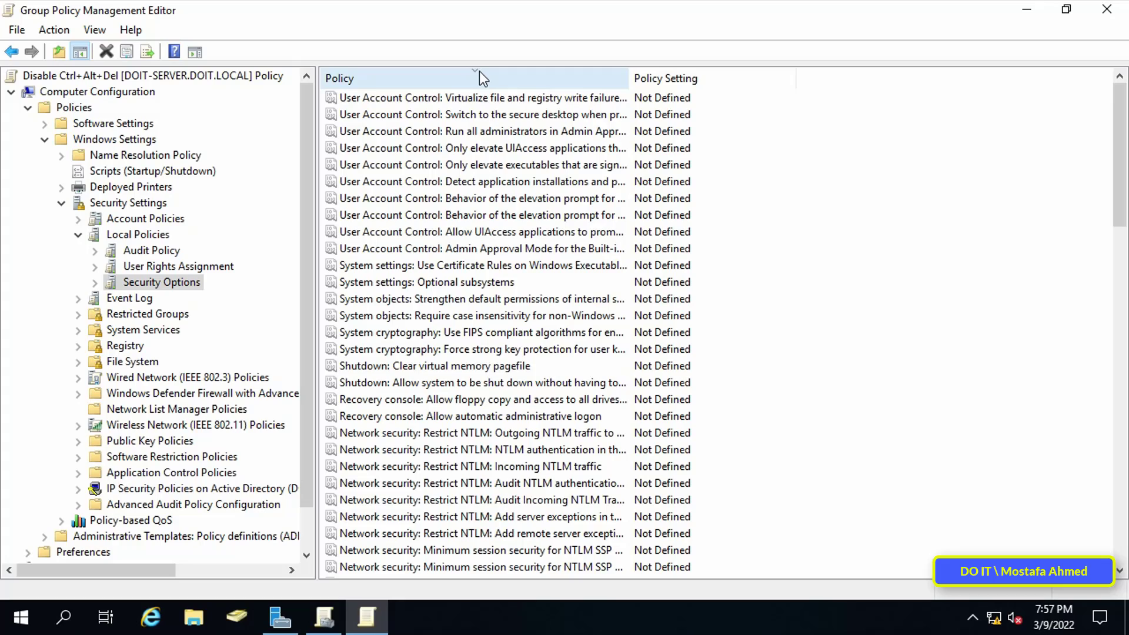
left_click(478, 72)
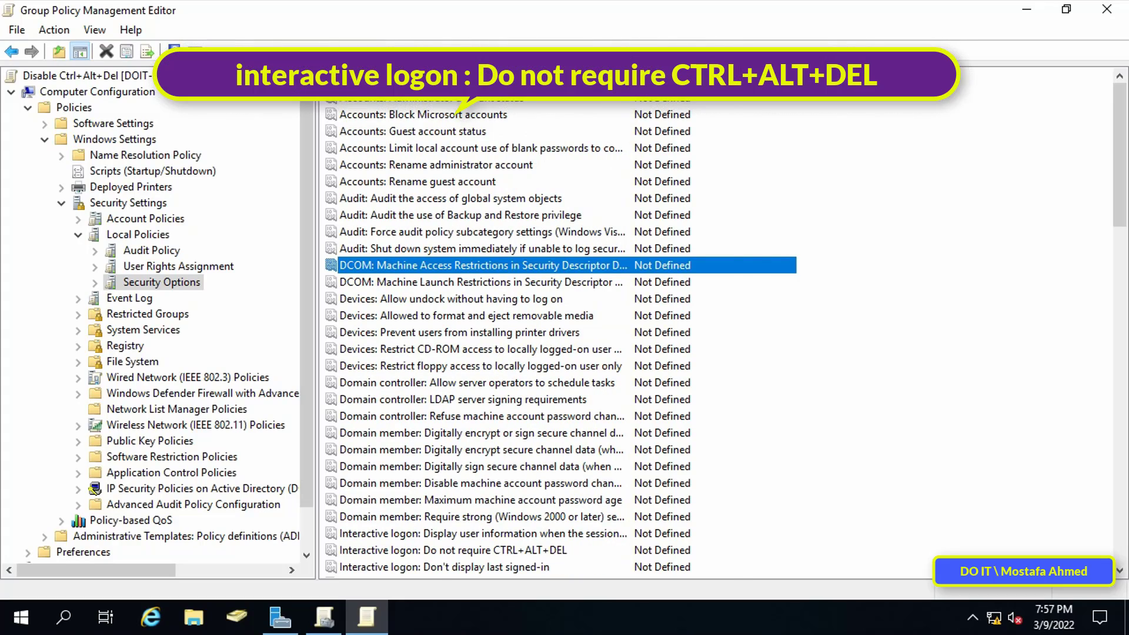
left_click_drag(629, 94, 763, 94)
scroll(590, 174, "down", 1)
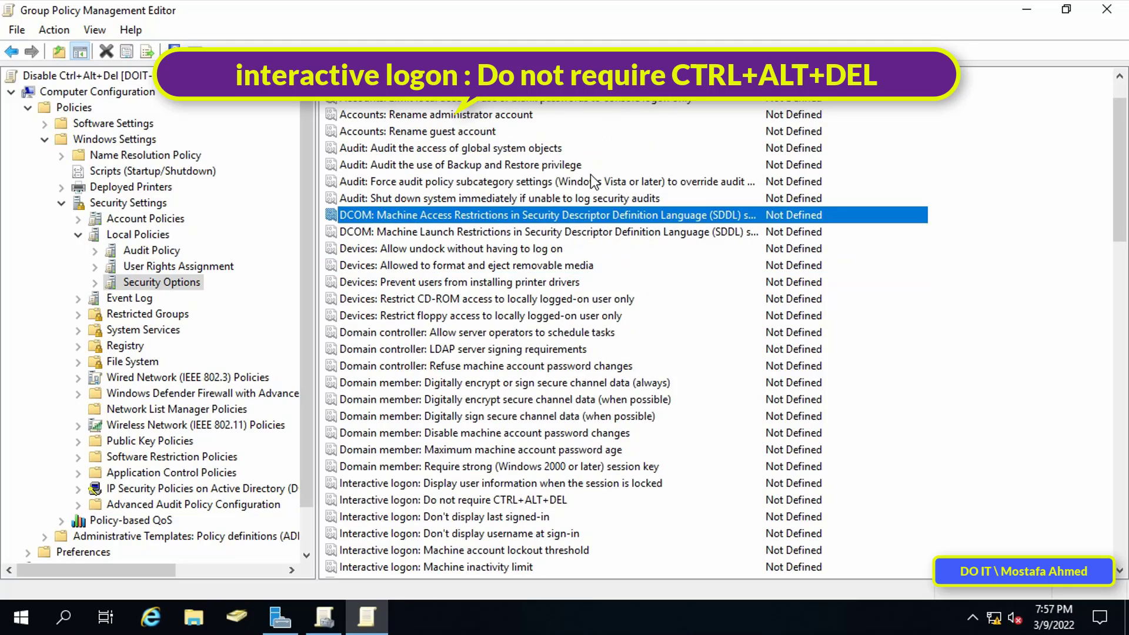
scroll(592, 180, "down", 3)
scroll(593, 181, "down", 1)
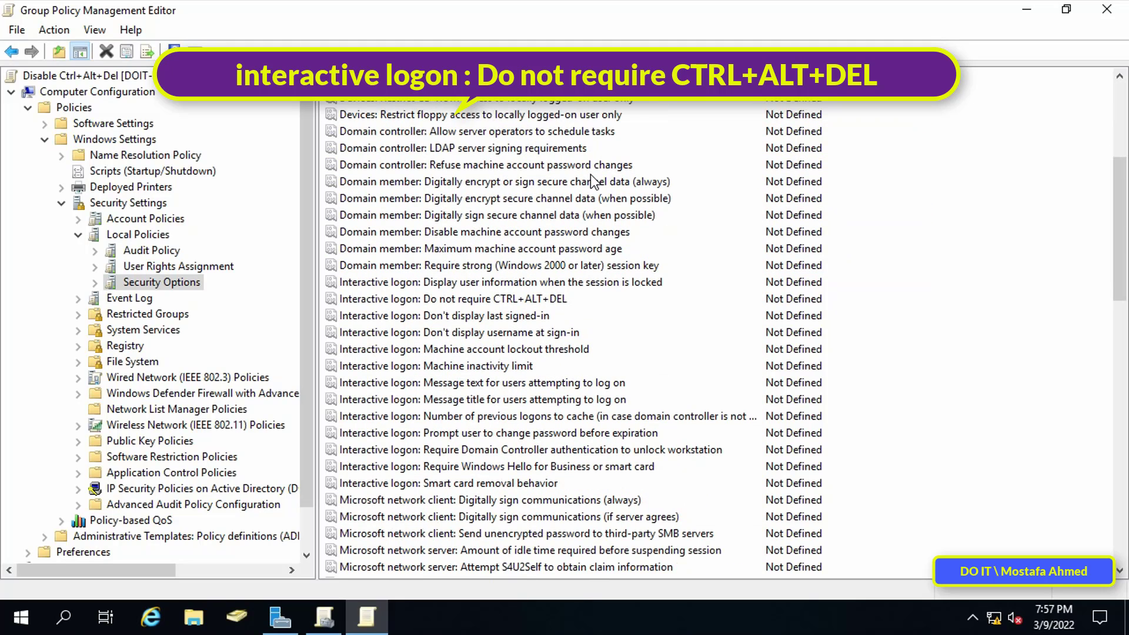
left_click(539, 298)
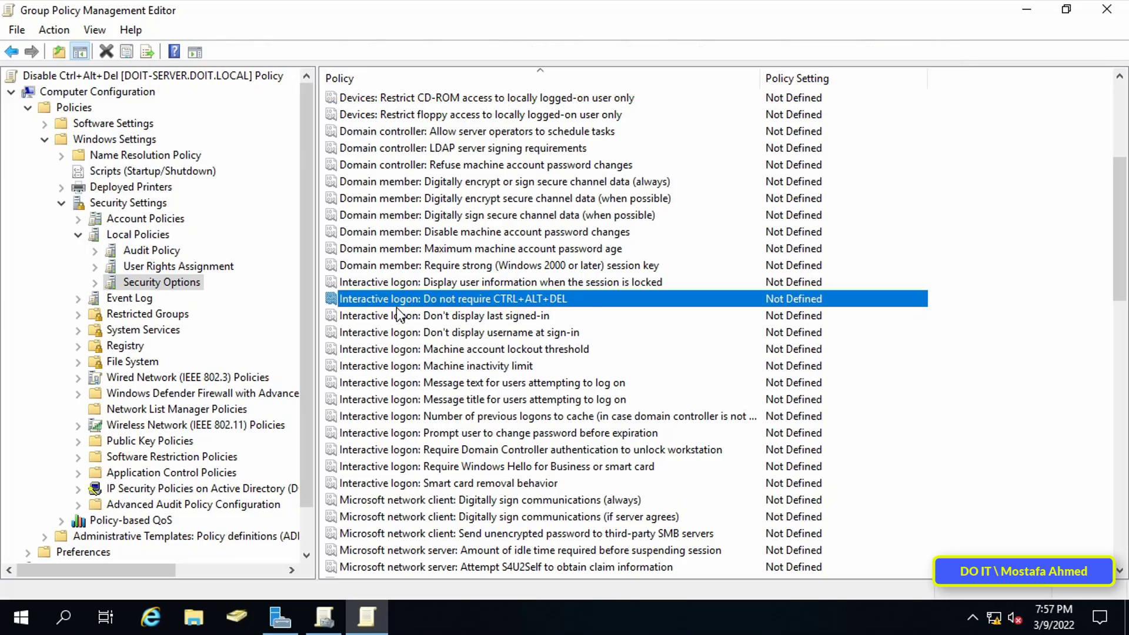
Step: Define 'Interactive logon: Do not require CTRL+ALT+DEL' as Disabled and apply it
double_click(584, 298)
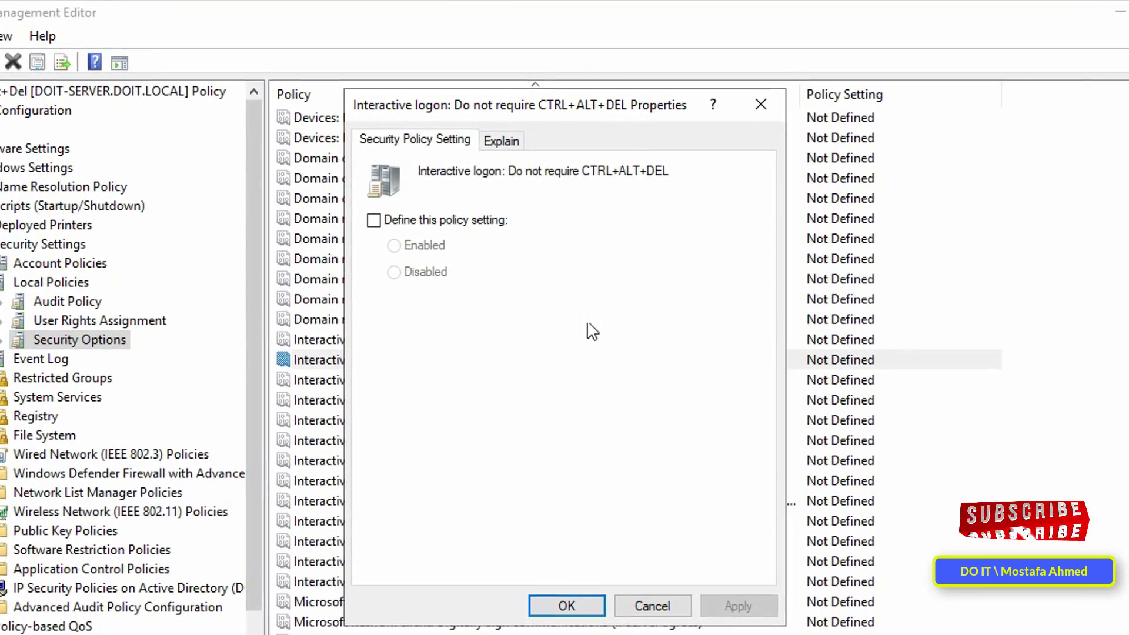
left_click(374, 222)
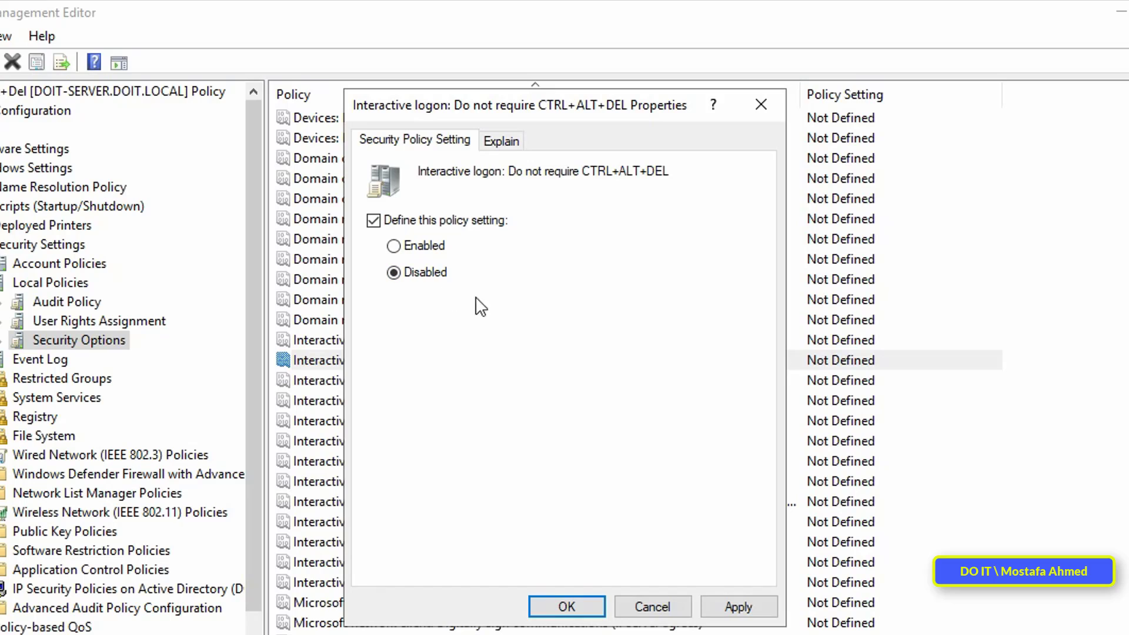
left_click(734, 606)
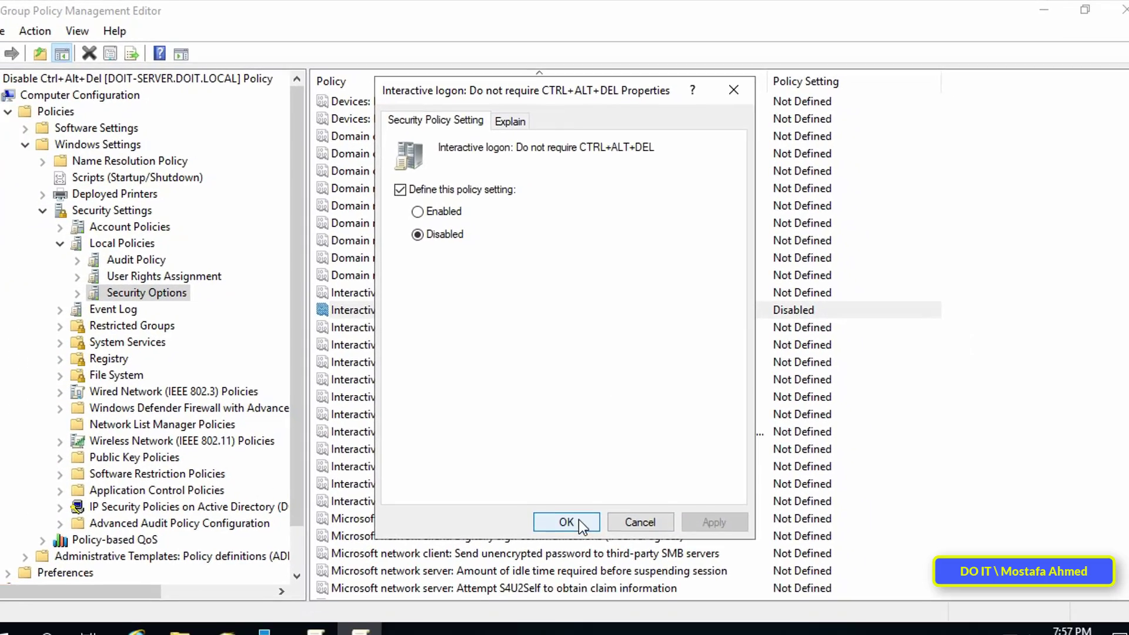
left_click(599, 563)
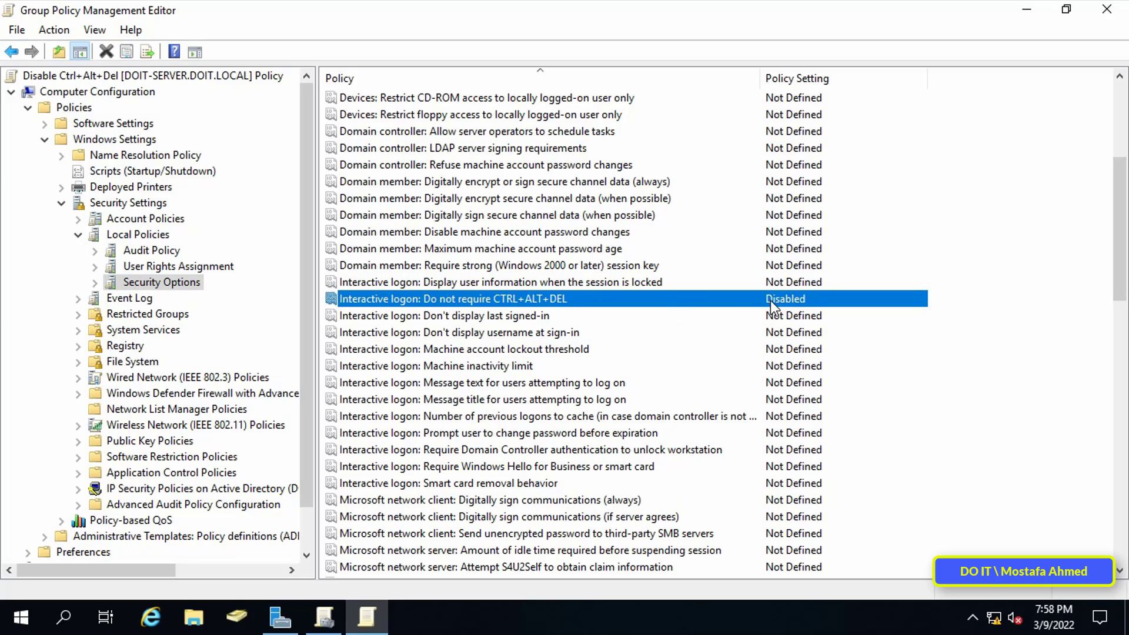
Step: Close the editor, link the Disable Ctrl+Alt+Del GPO to the test OU, and view its scope
left_click(1107, 9)
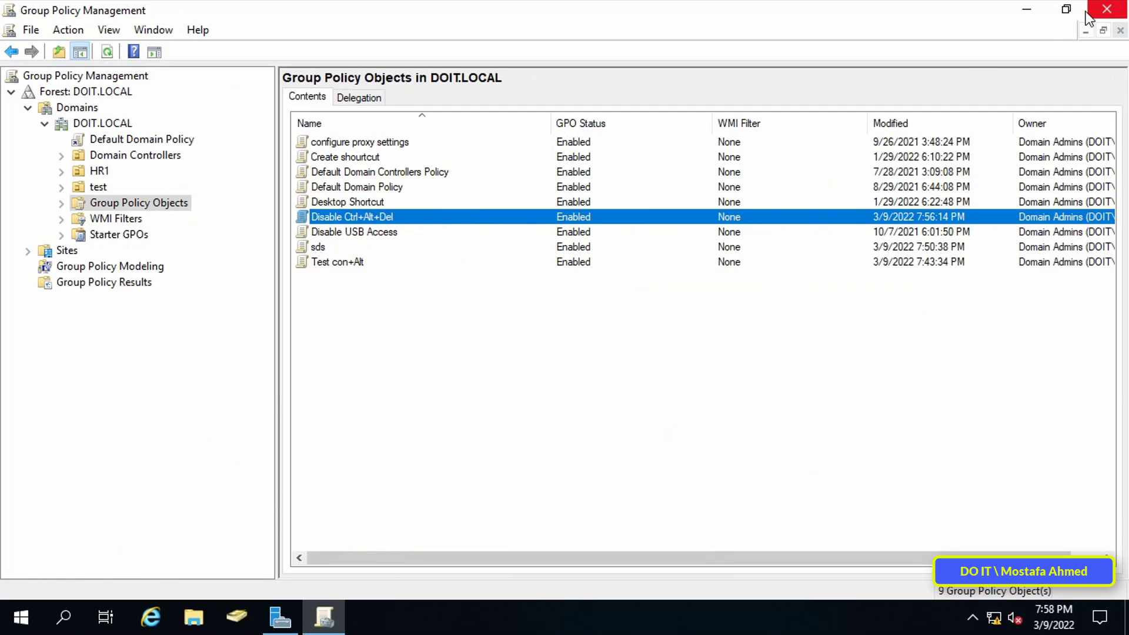
left_click(97, 187)
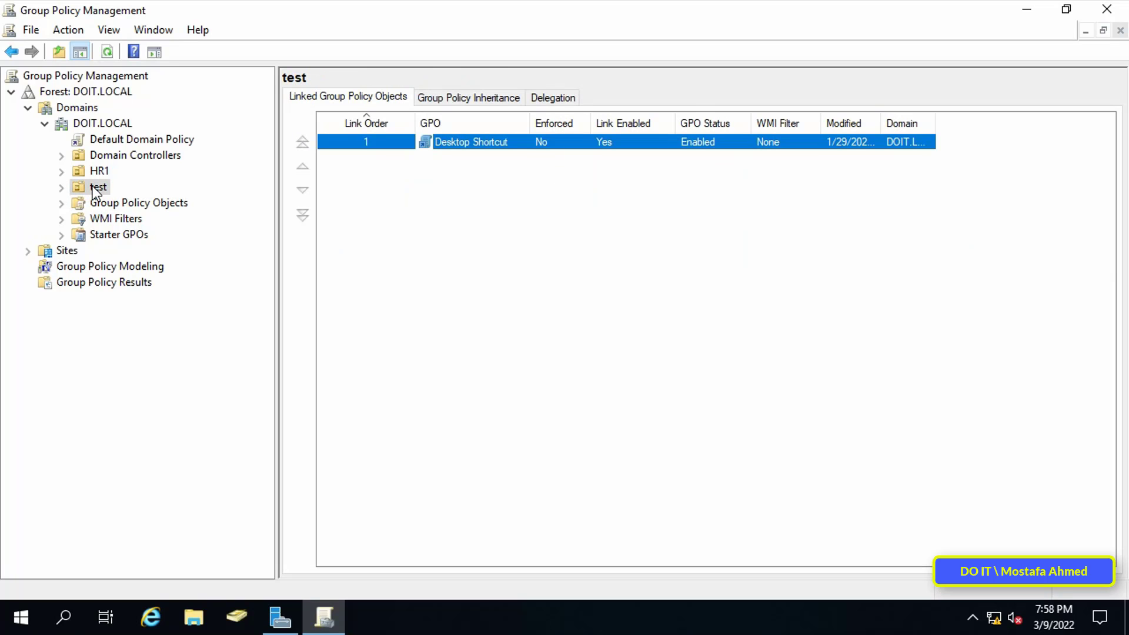
right_click(94, 187)
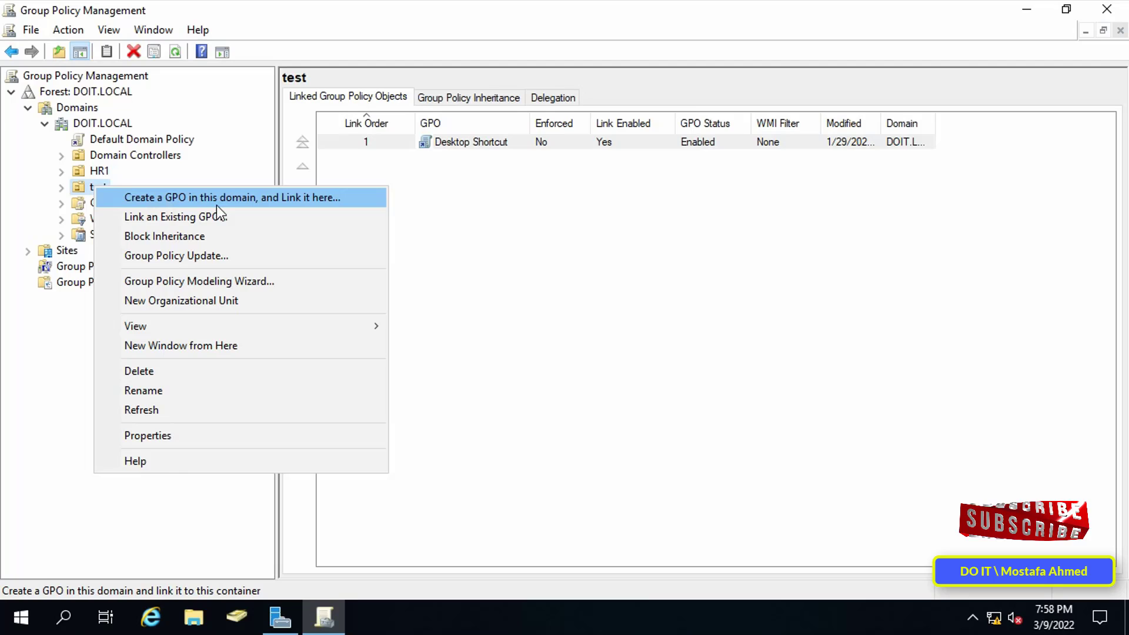
left_click(238, 216)
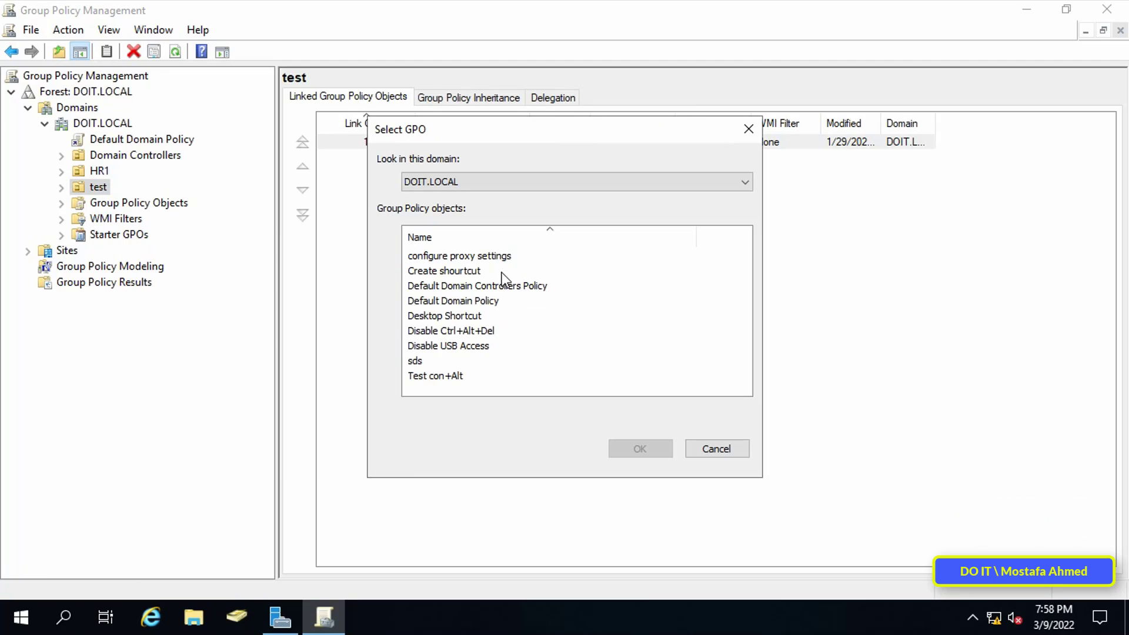
left_click(475, 333)
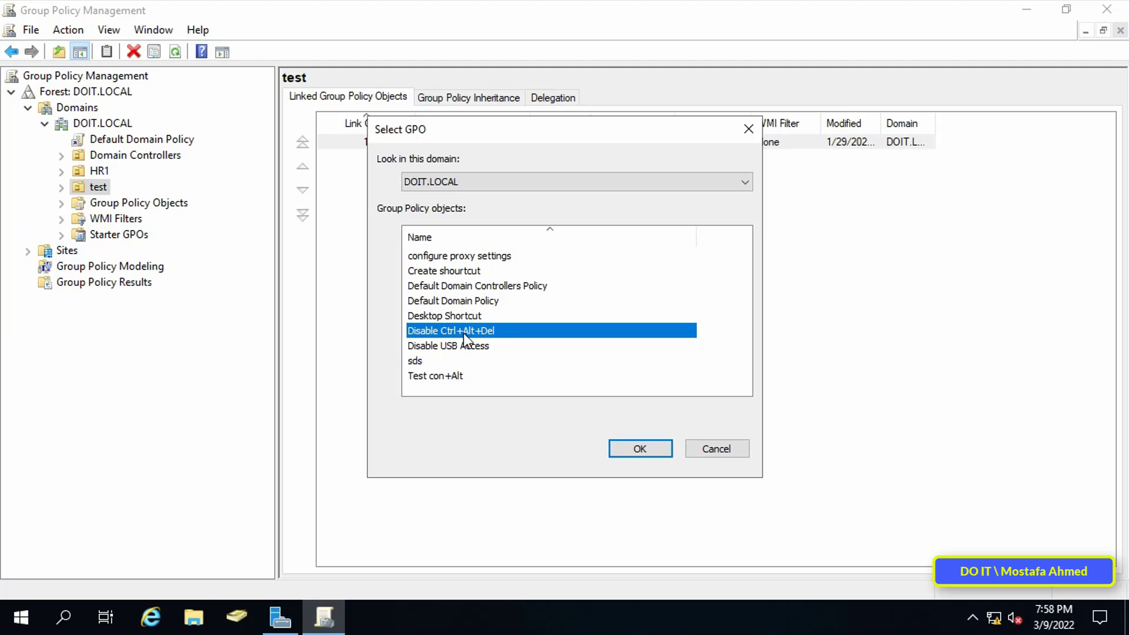
left_click(631, 447)
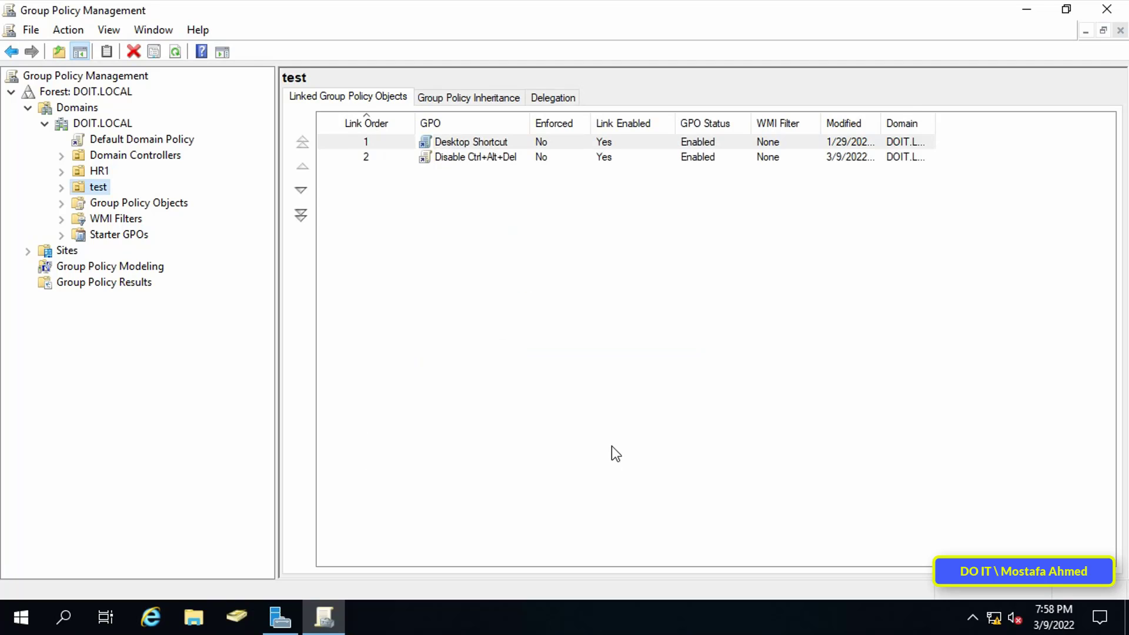
left_click(62, 188)
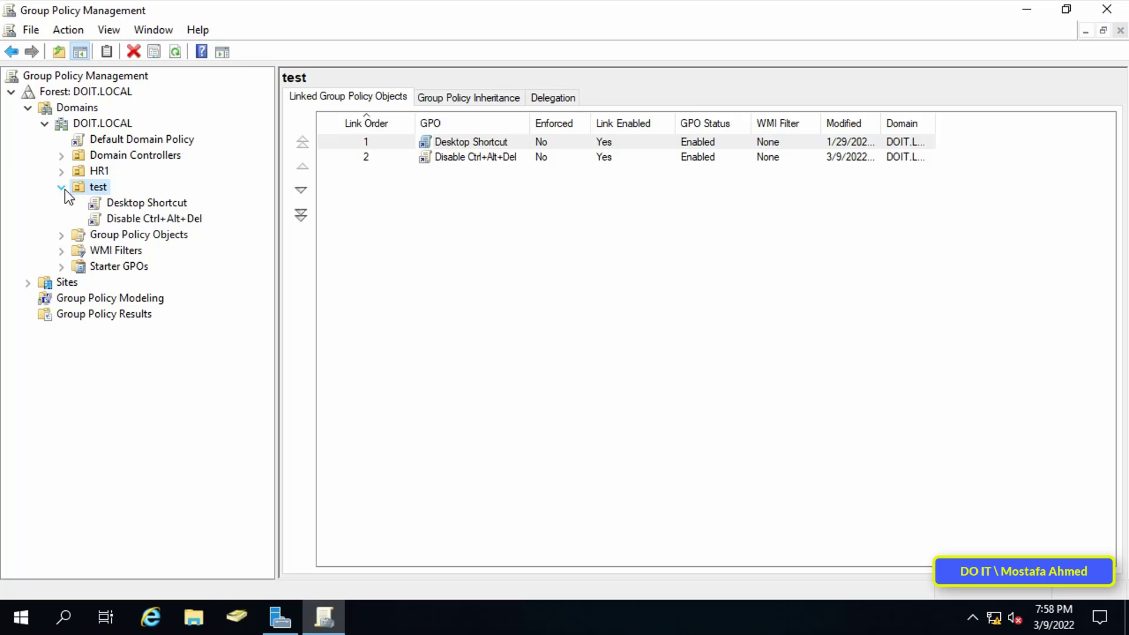
left_click(123, 221)
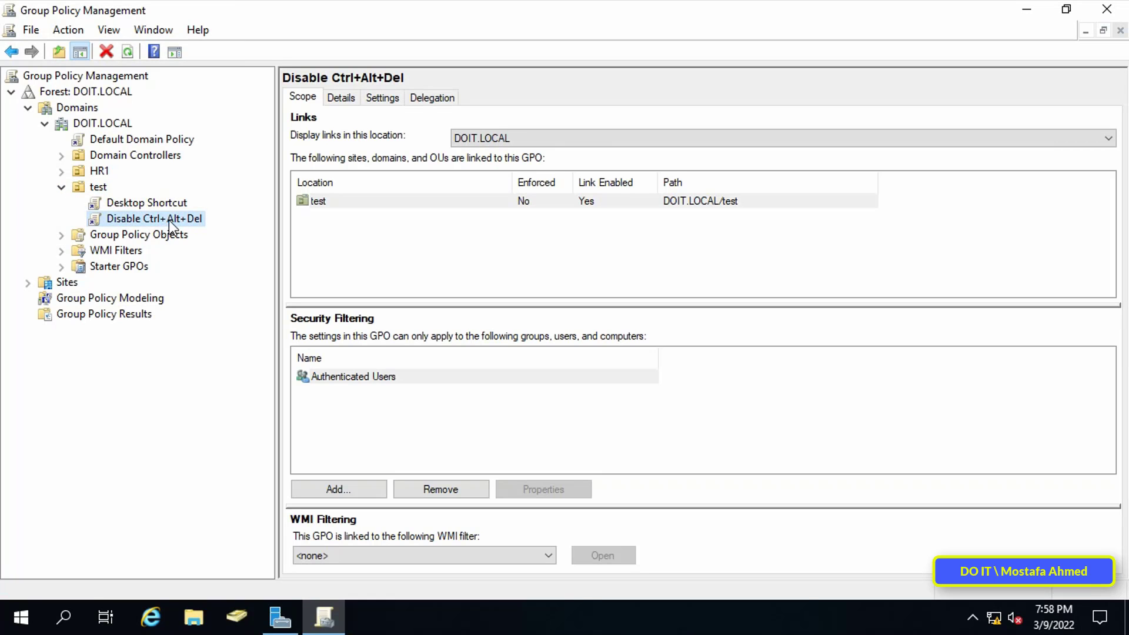